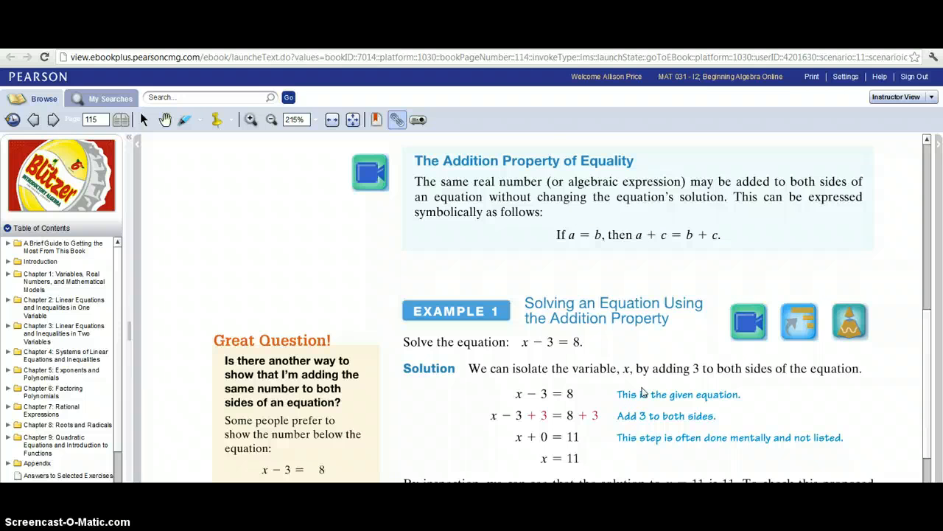
# Step: Read Example 1 on page 115, then the balanced-scale explanation, Check Point 1 and Example 2 on page 116
pyautogui.scroll(-1, 643, 393)
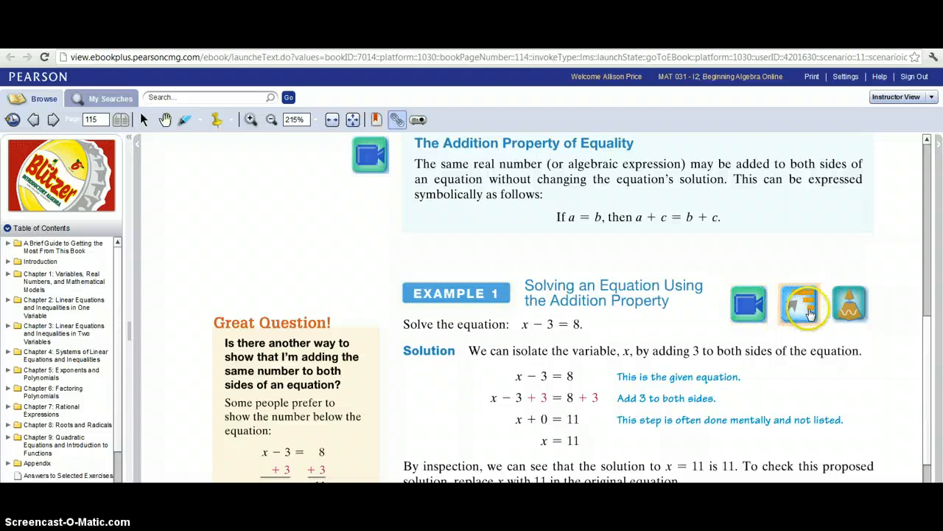
pyautogui.click(847, 315)
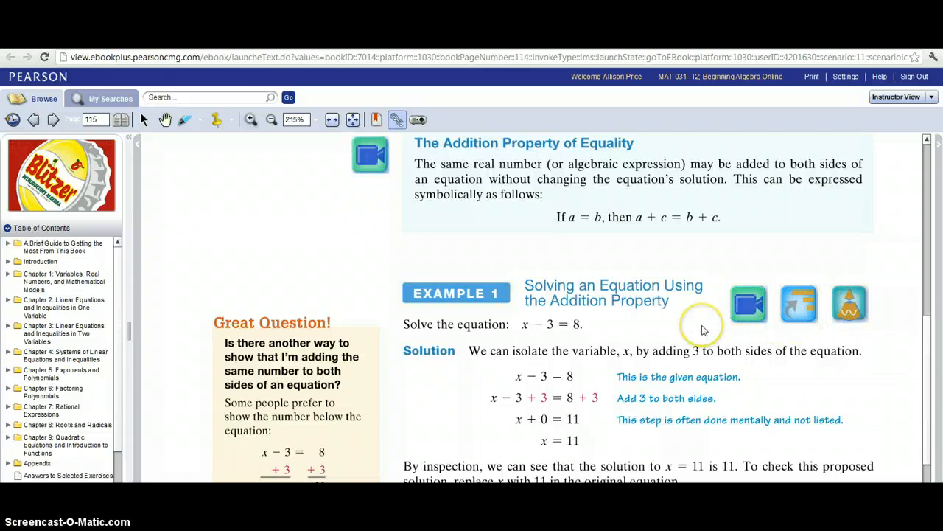
pyautogui.scroll(-1, 702, 330)
pyautogui.scroll(-2, 702, 330)
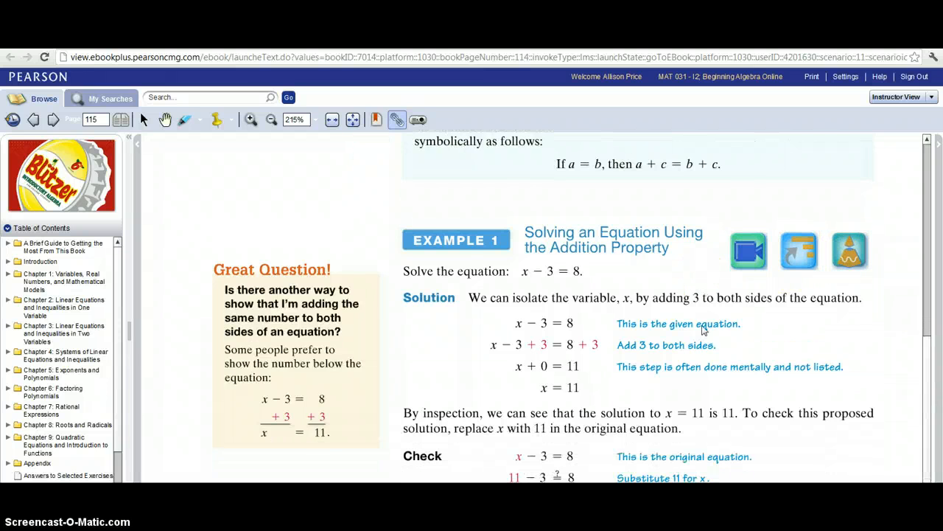
pyautogui.scroll(-3, 701, 330)
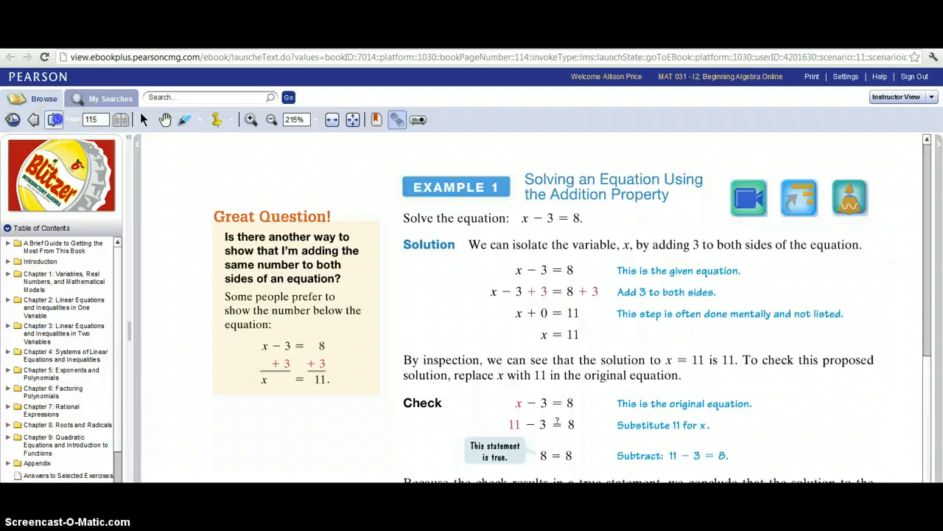
pyautogui.click(54, 119)
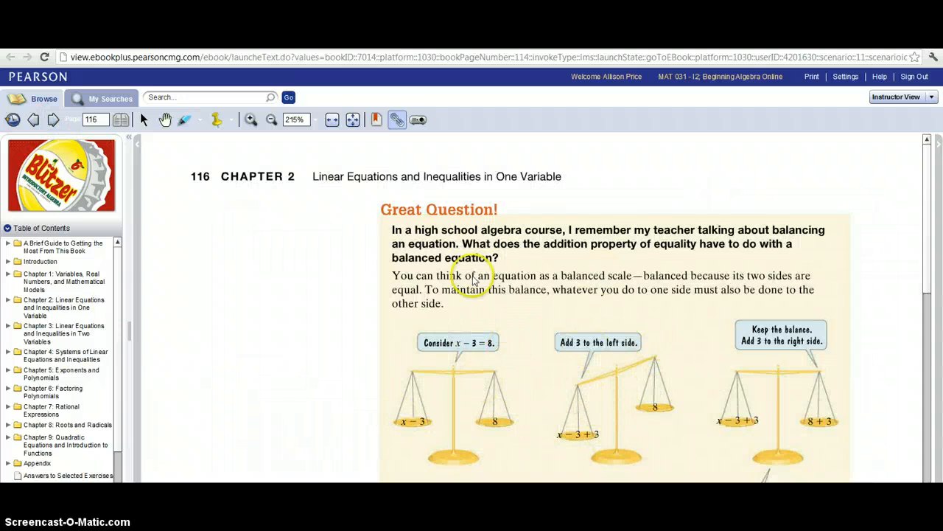
pyautogui.scroll(-1, 478, 336)
pyautogui.scroll(-7, 478, 336)
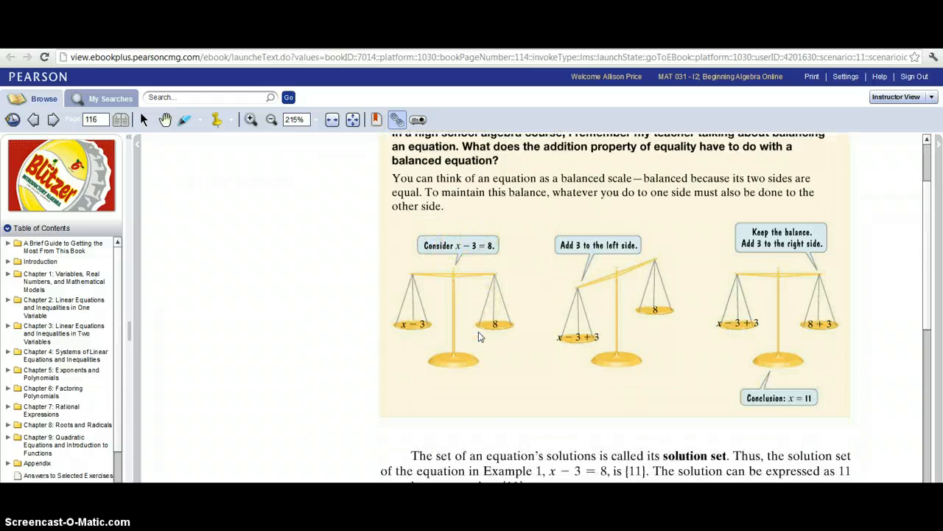
pyautogui.scroll(-6, 470, 354)
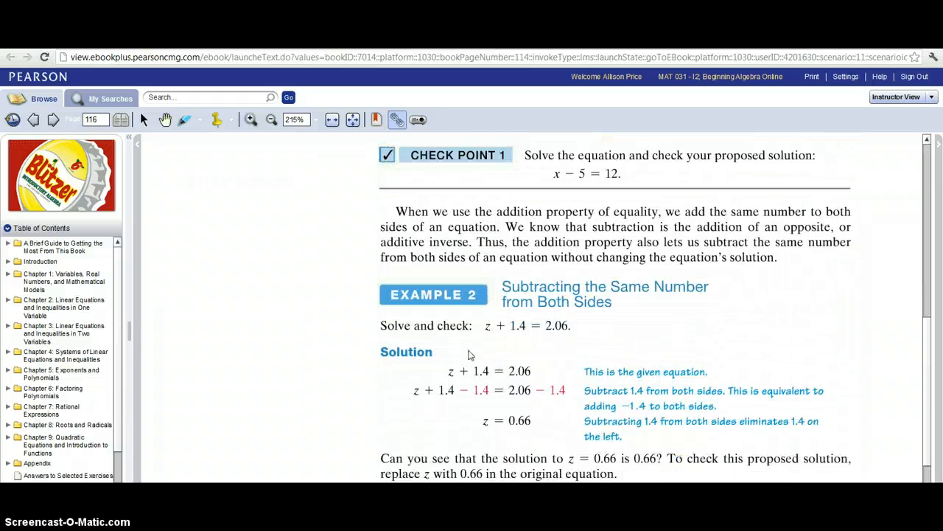
# Step: Look through Examples 3 and 4 on page 117 and Examples 5 and 6 on page 118 with their linked practice
pyautogui.click(53, 121)
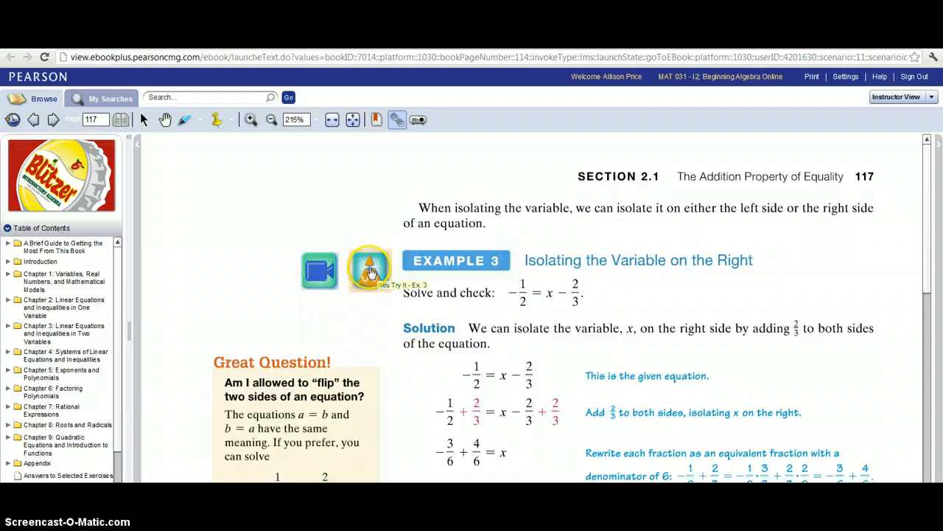
pyautogui.scroll(-1, 371, 272)
pyautogui.scroll(-4, 371, 273)
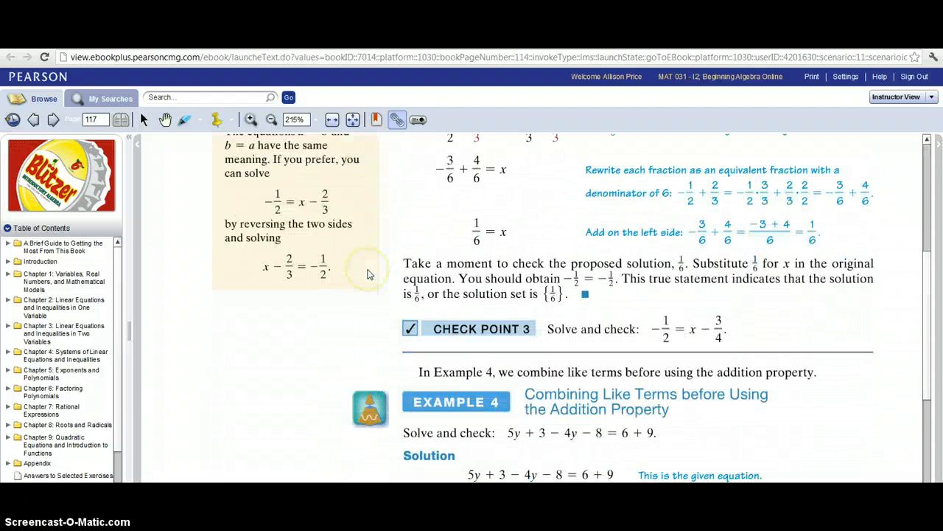
pyautogui.scroll(-1, 506, 378)
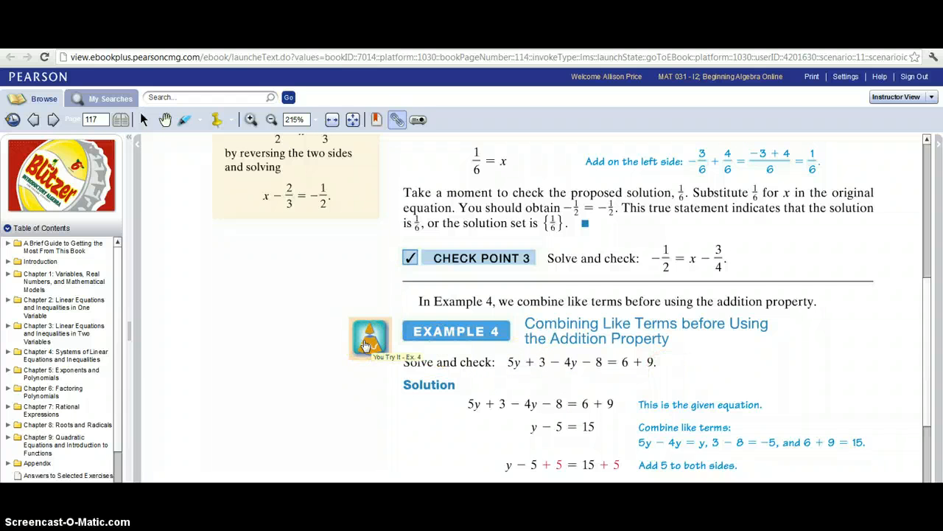
pyautogui.click(54, 120)
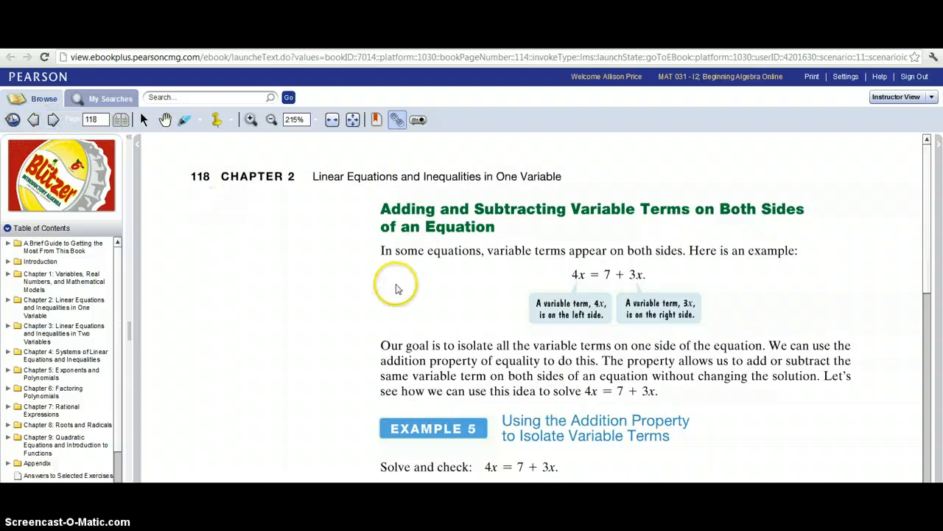
pyautogui.scroll(-3, 390, 286)
pyautogui.scroll(-5, 397, 288)
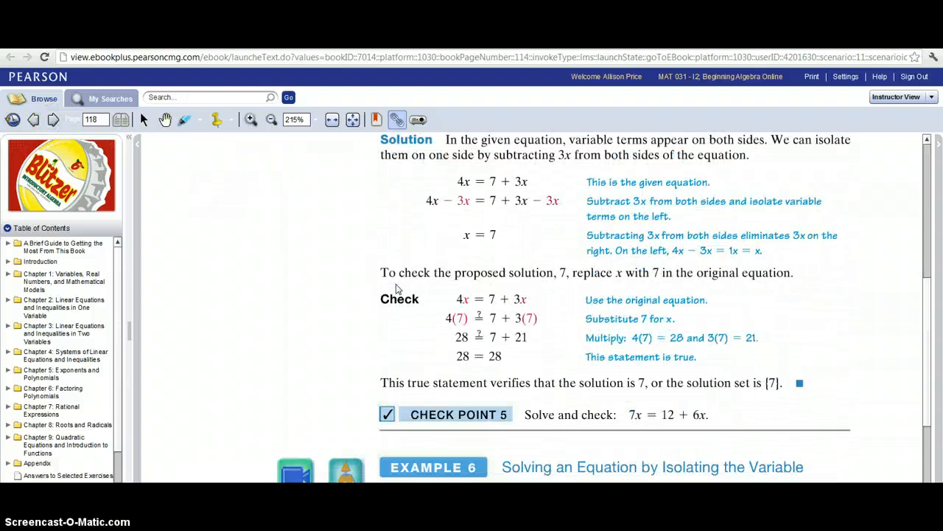
pyautogui.scroll(-1, 404, 396)
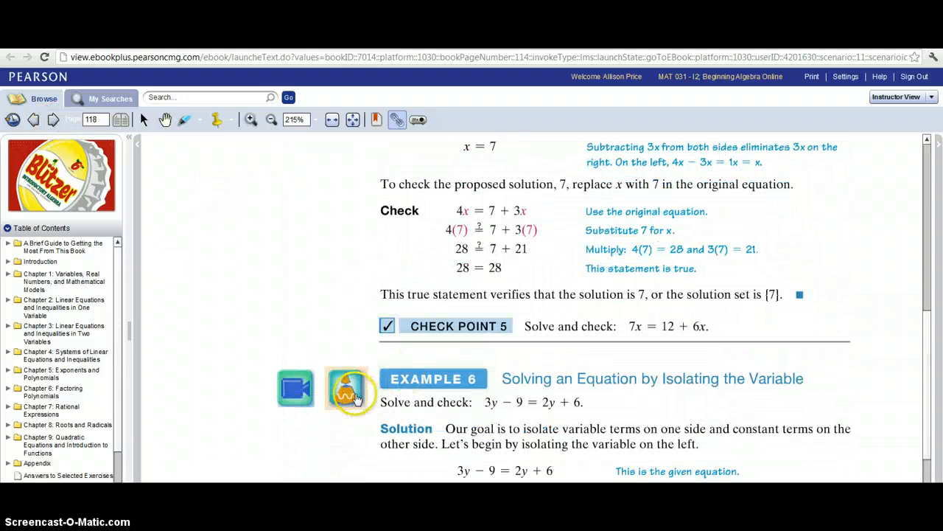
# Step: Go to page 119 and review the Vocabulary and Age application in Example 7 and its line graph
pyautogui.click(55, 119)
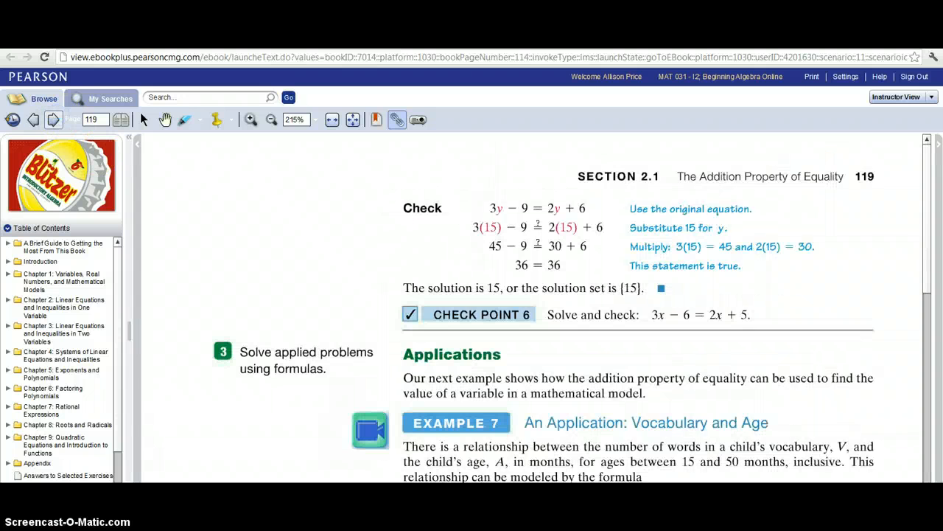
pyautogui.scroll(-1, 398, 339)
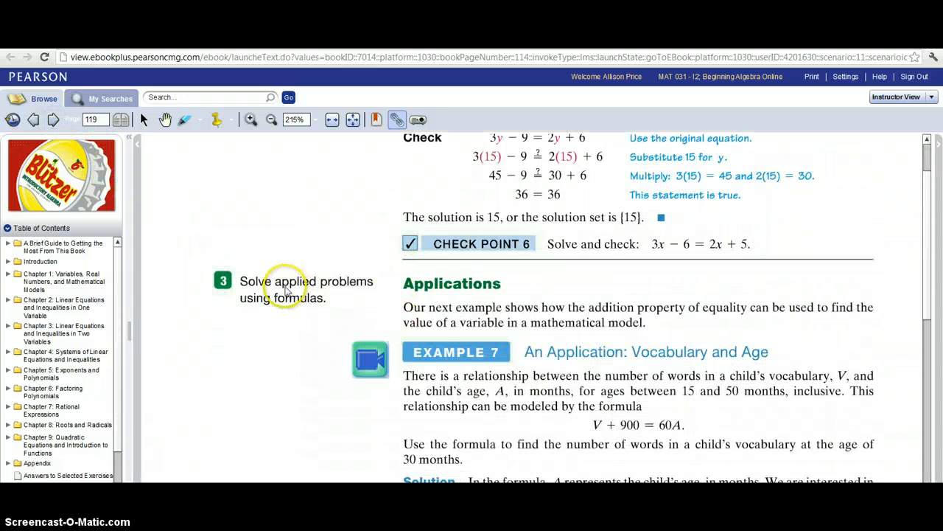
pyautogui.scroll(-3, 374, 359)
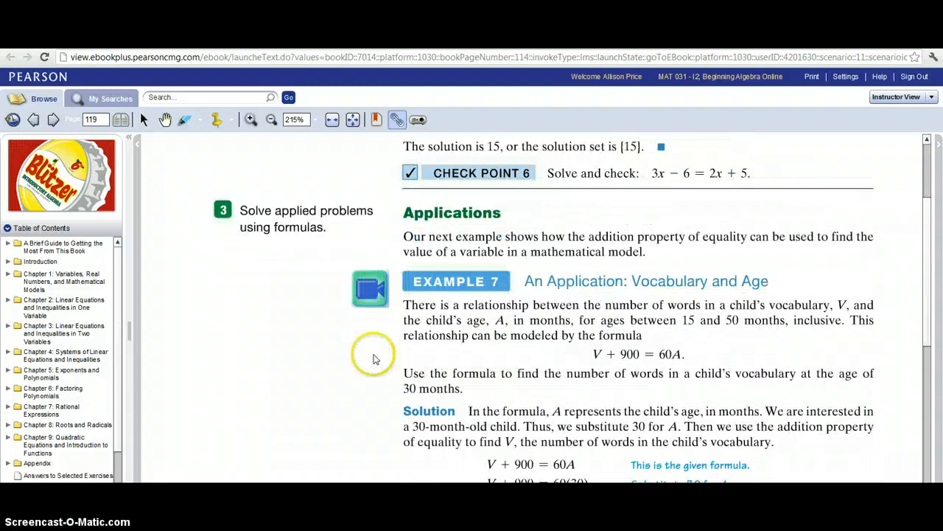
pyautogui.scroll(-4, 374, 360)
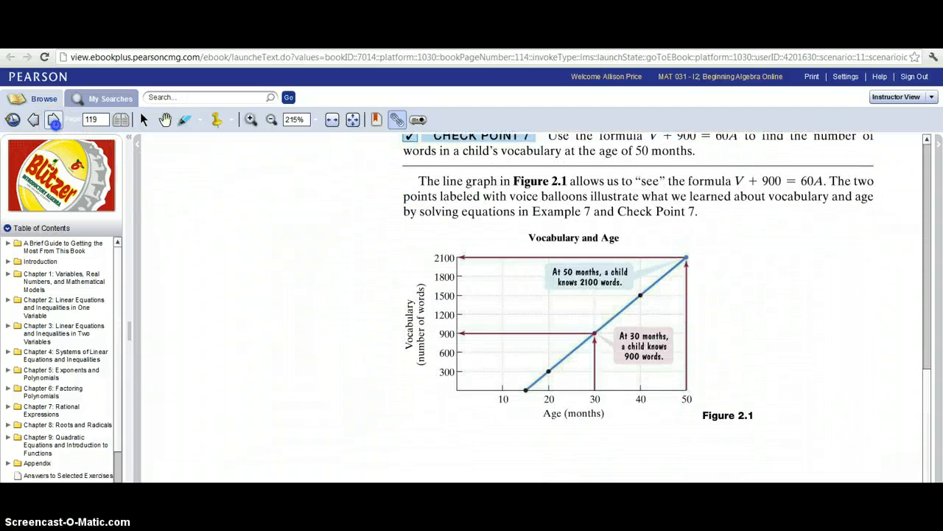
# Step: Go to page 120 and examine the Concept and Vocabulary Check with its linked exercises CVC-1 to CVC-7
pyautogui.click(53, 120)
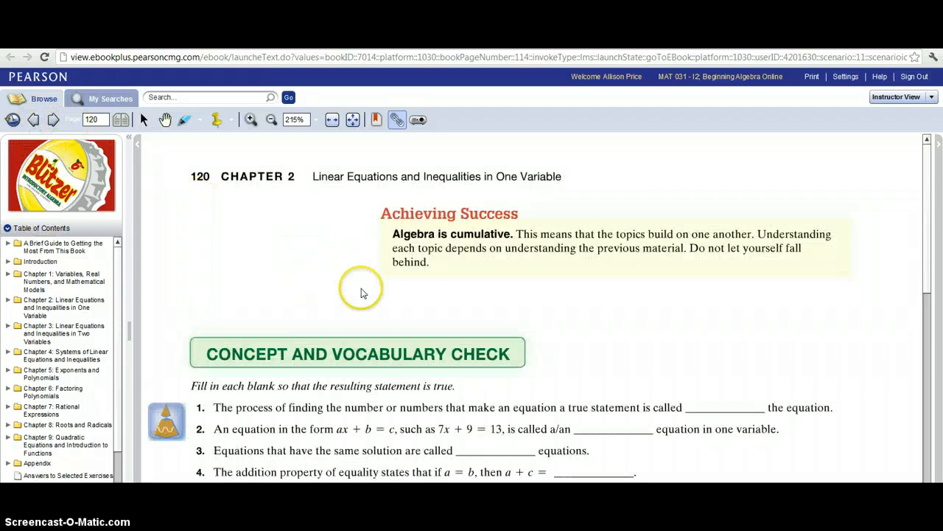
pyautogui.scroll(-1, 390, 217)
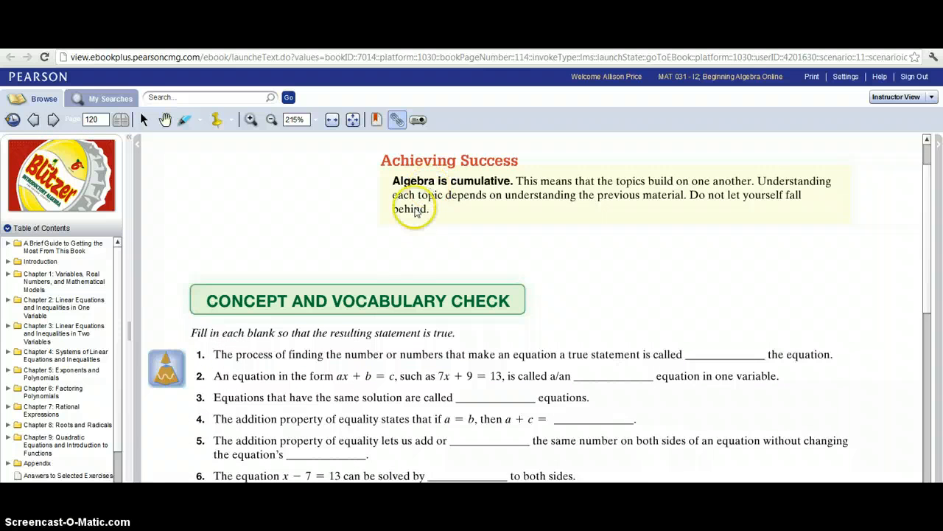
pyautogui.scroll(-1, 415, 214)
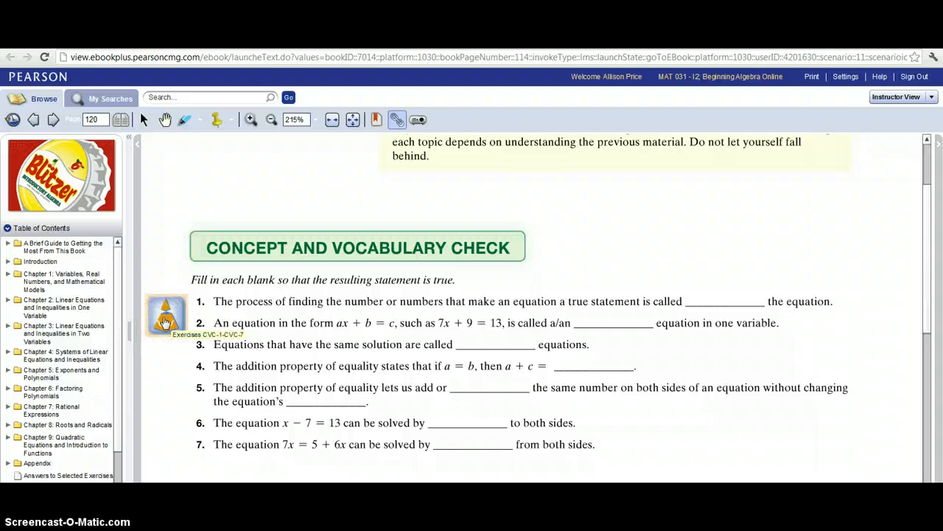
pyautogui.click(164, 324)
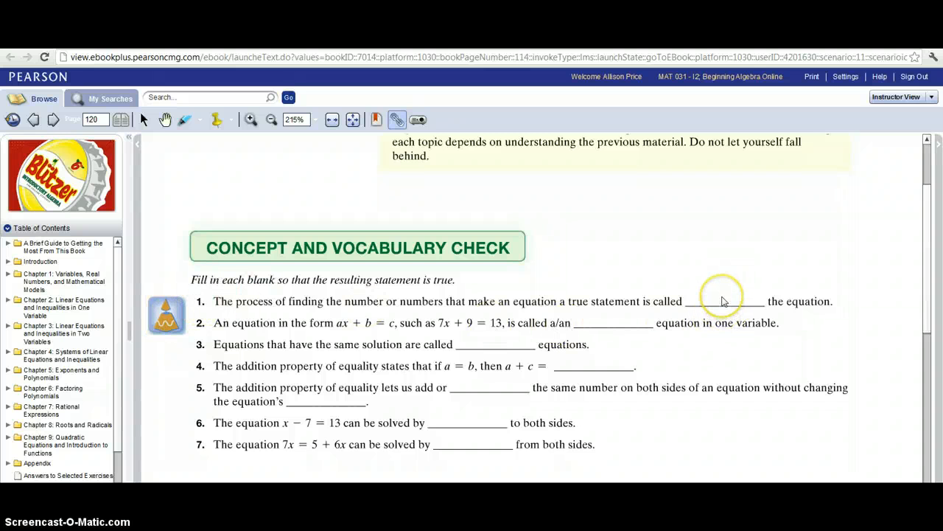
pyautogui.click(163, 317)
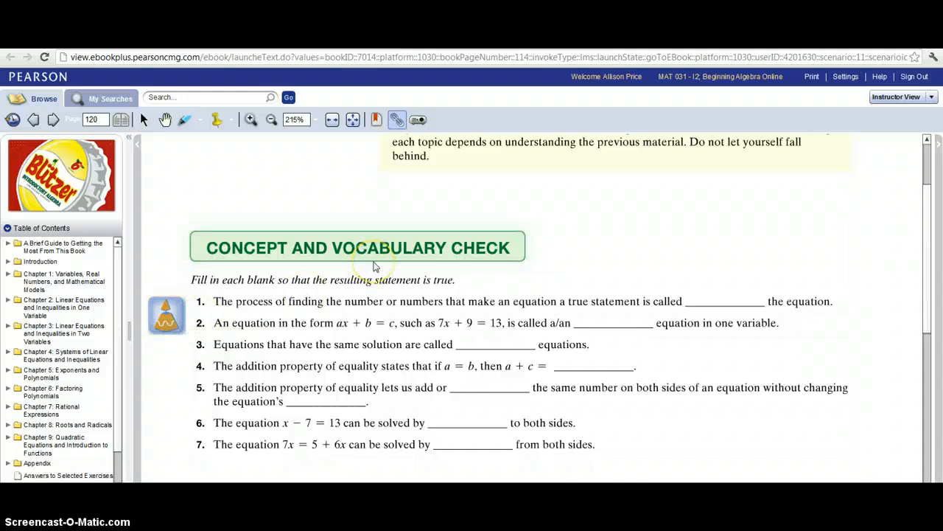
# Step: Examine the 2.1 Exercise Set on page 120, including the linked practice for Exercises 1–10
pyautogui.scroll(-3, 373, 276)
pyautogui.scroll(-2, 346, 317)
pyautogui.scroll(-2, 358, 281)
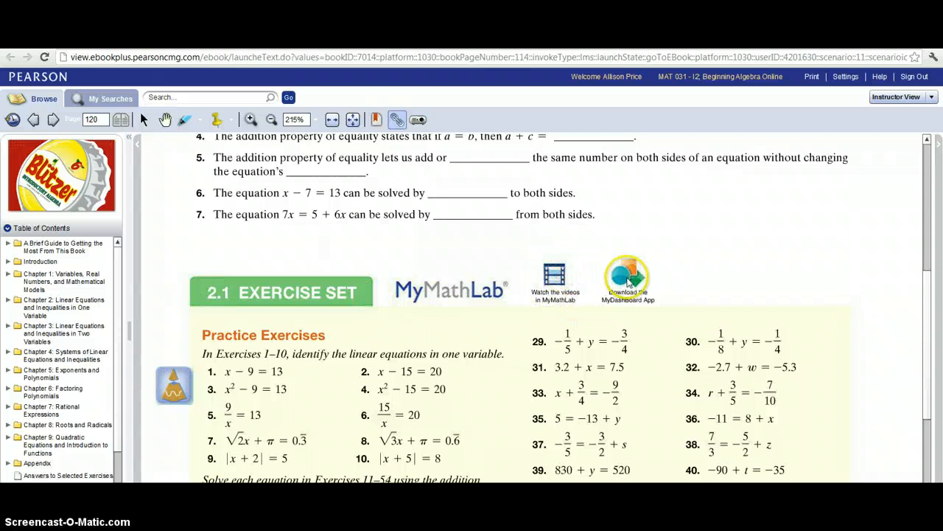
pyautogui.scroll(-1, 600, 245)
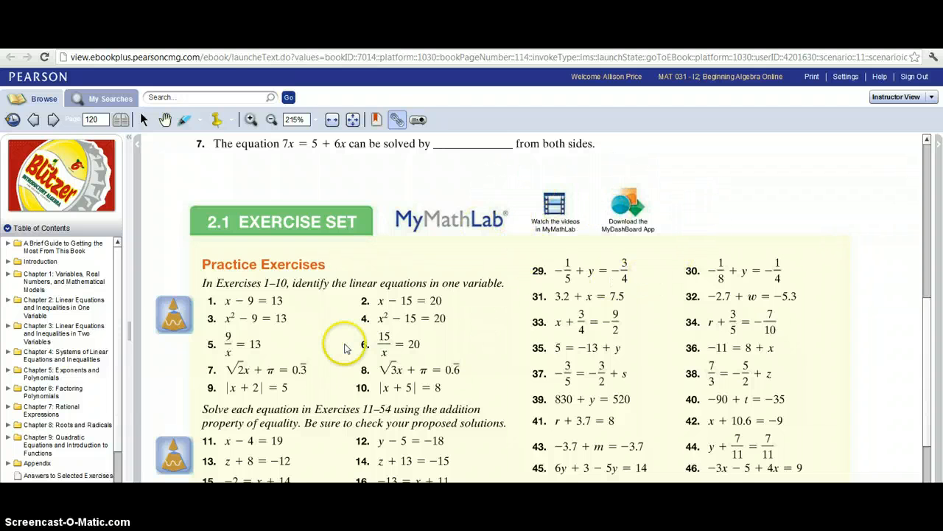
pyautogui.scroll(-1, 359, 345)
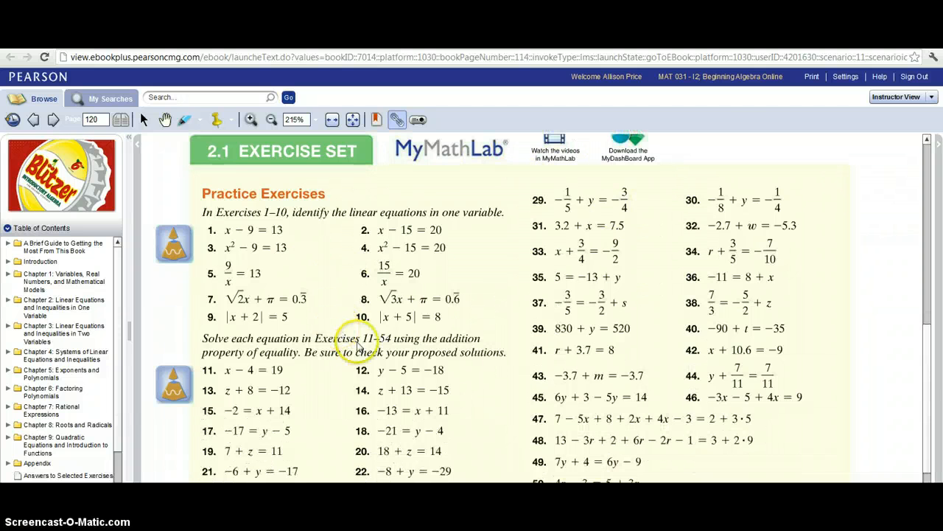
pyautogui.click(193, 243)
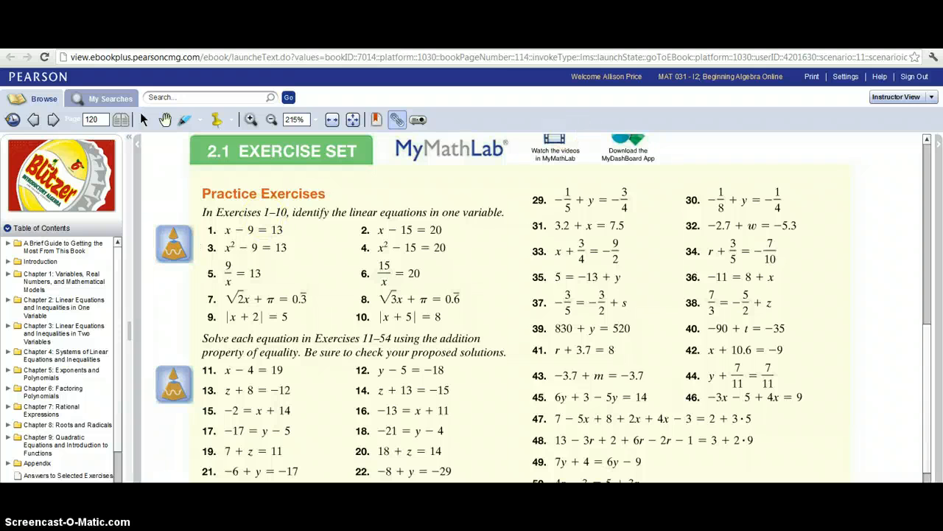
# Step: Switch to the MyMathLab course page, open the Section 2.1 Homework from the homework assignments, and go to question 5
pyautogui.hotkey('ctrl', 'shift', 'Tab')
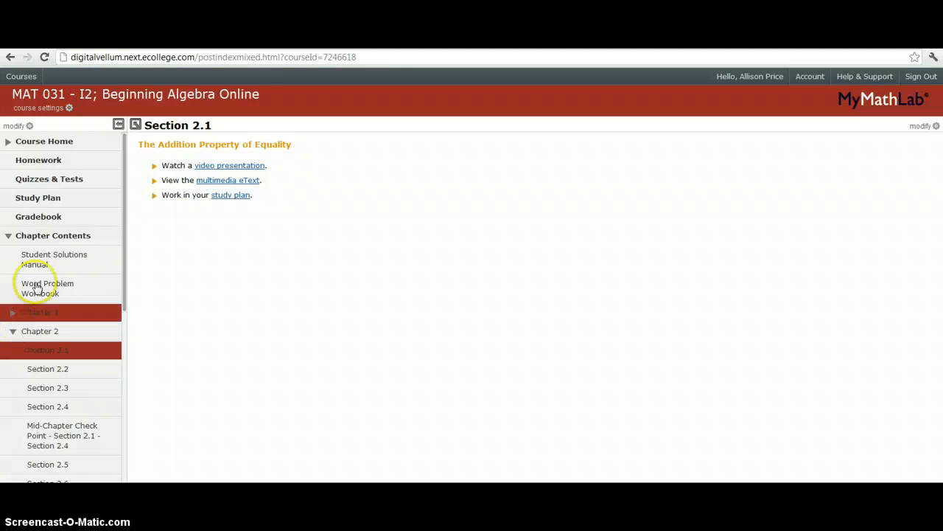
pyautogui.click(74, 160)
pyautogui.click(111, 374)
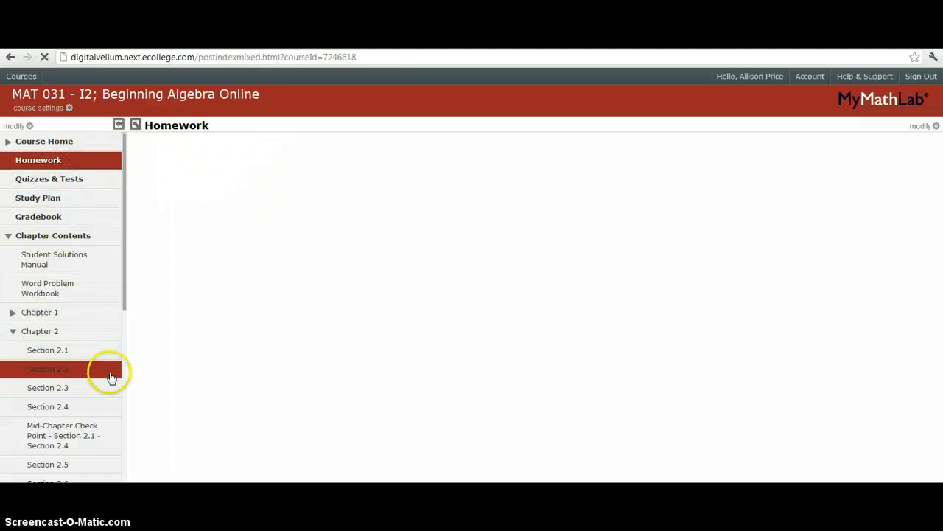
pyautogui.click(46, 160)
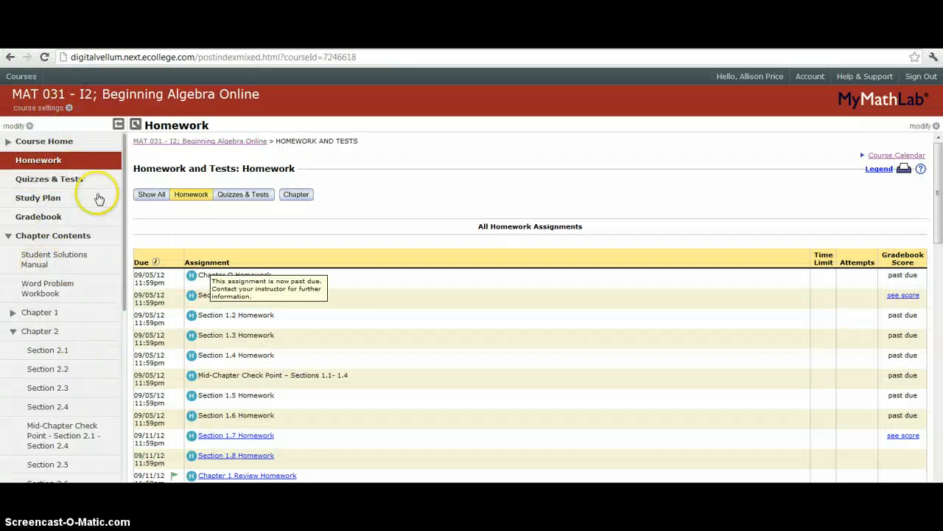
pyautogui.scroll(-4, 317, 412)
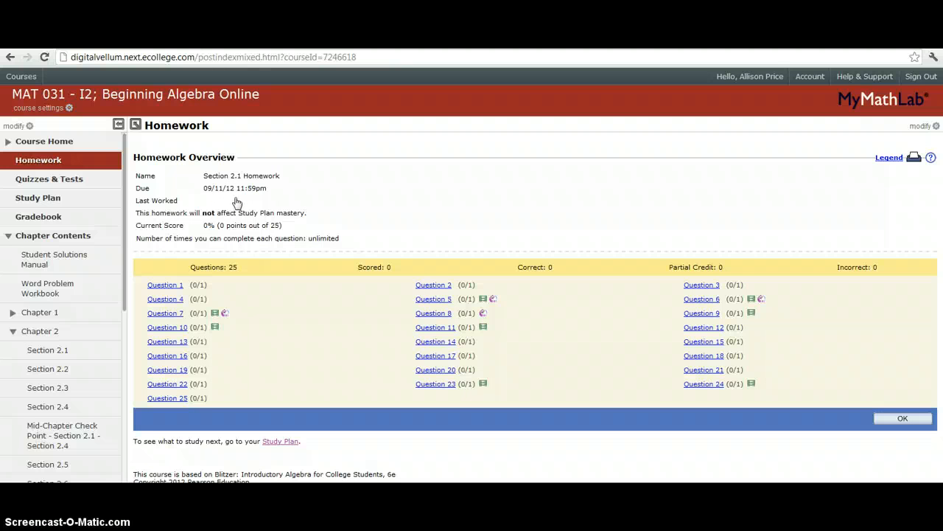
pyautogui.click(163, 286)
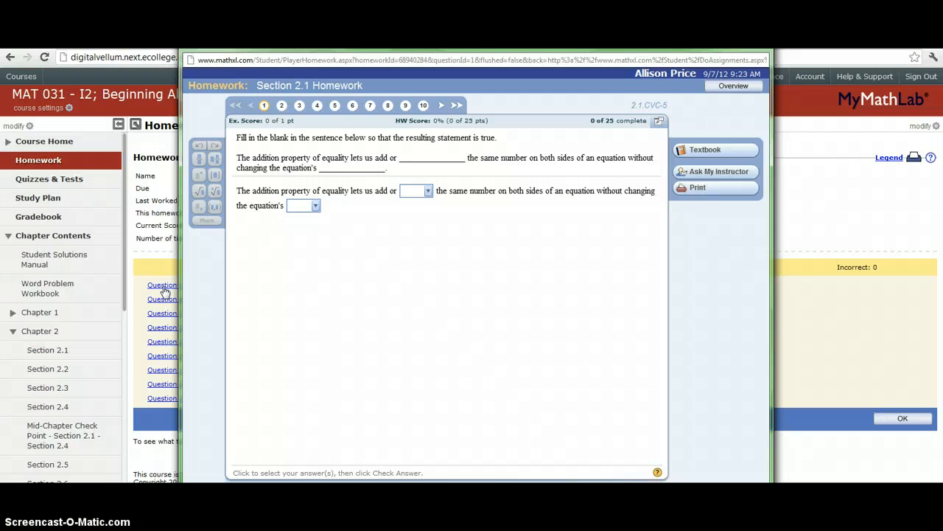
pyautogui.click(335, 106)
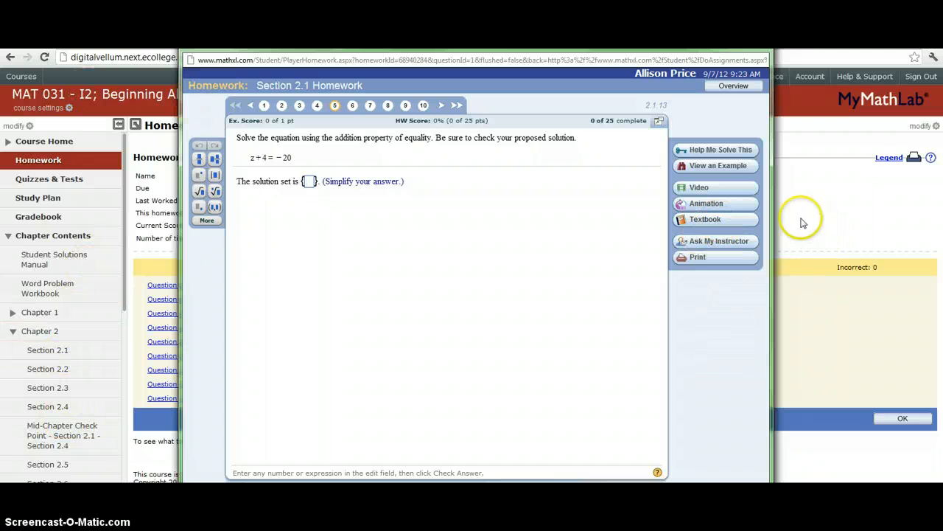
# Step: View the textbook section linked to question 5 in its pop-up window, then close that window
pyautogui.click(705, 219)
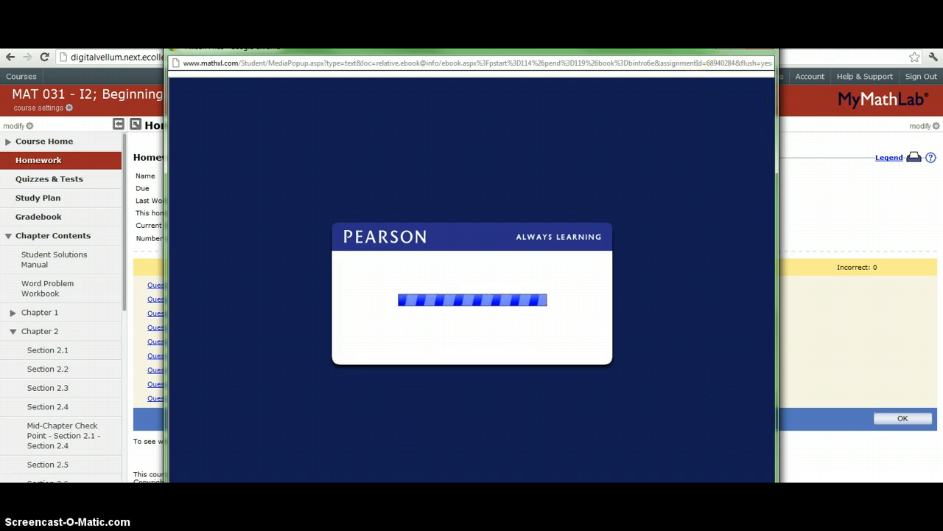
pyautogui.moveTo(684, 56); pyautogui.dragTo(616, 105)
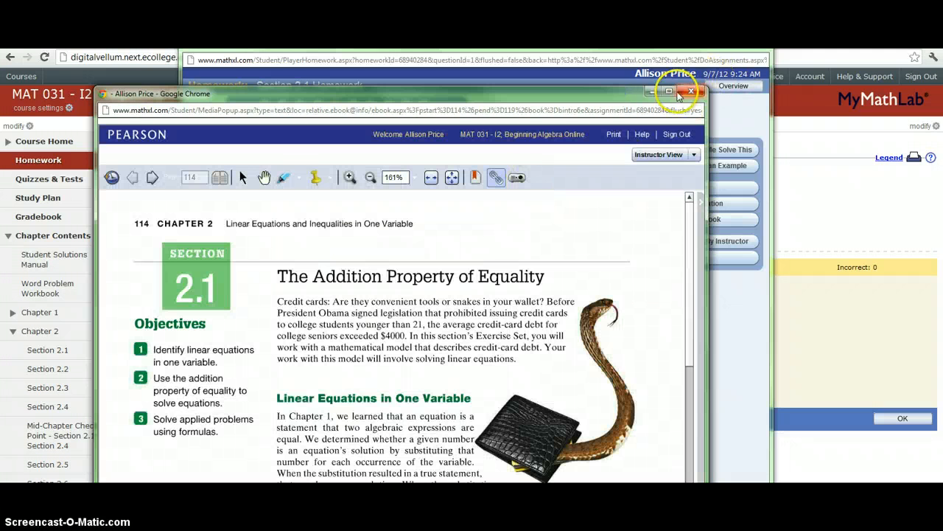
pyautogui.click(693, 95)
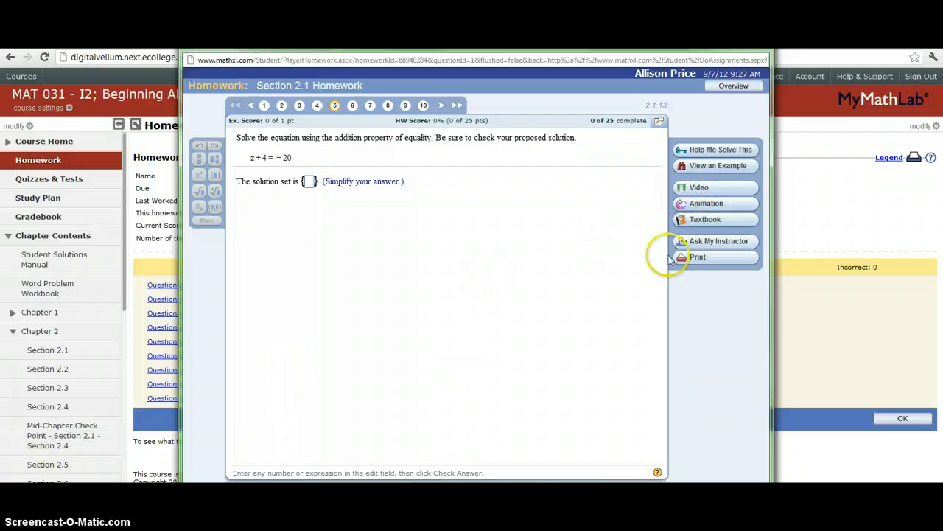
# Step: Open the worked example for question 5, move its window clear of the problem, and reveal all parts of the solution
pyautogui.click(729, 168)
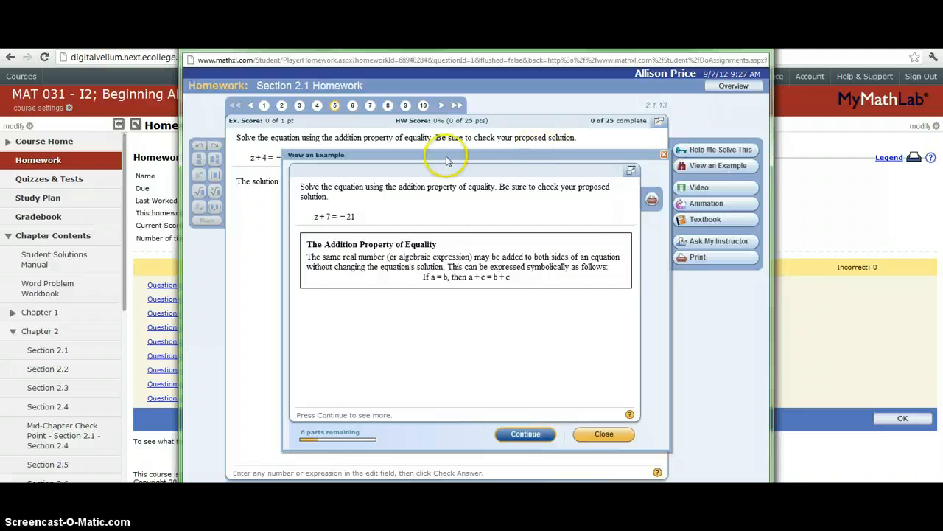
pyautogui.moveTo(438, 155); pyautogui.dragTo(490, 174)
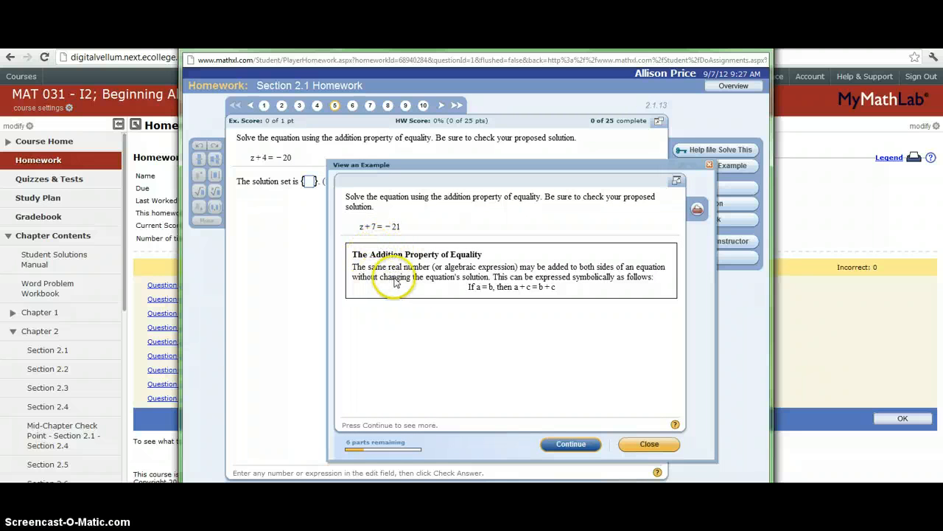
pyautogui.click(593, 445)
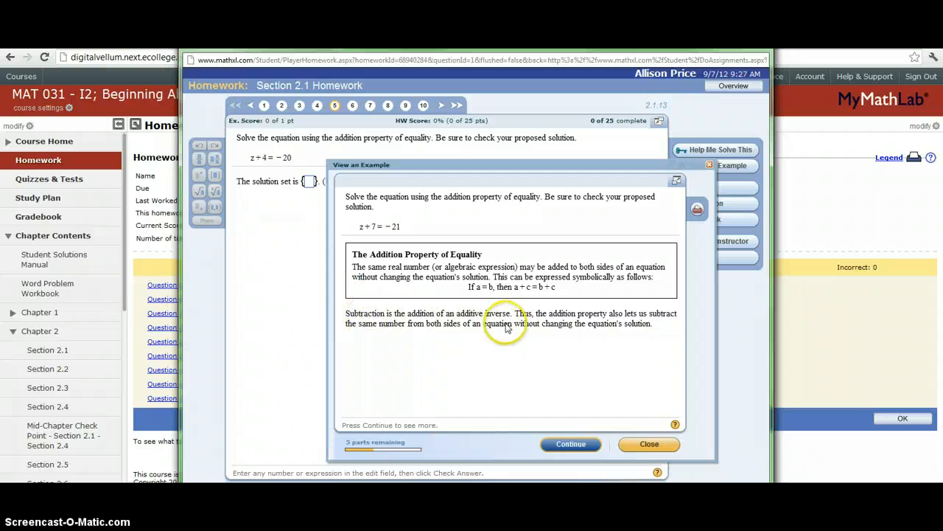
pyautogui.click(572, 445)
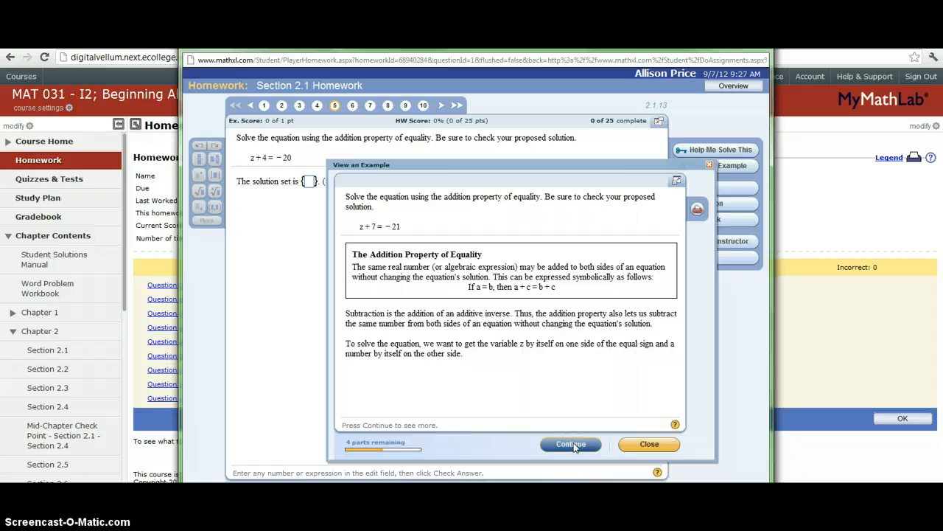
pyautogui.click(573, 445)
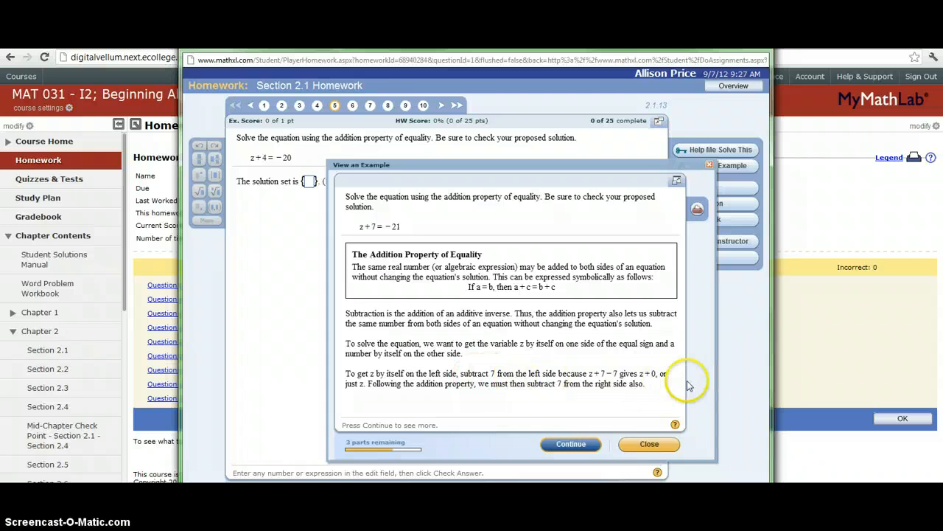
pyautogui.click(586, 446)
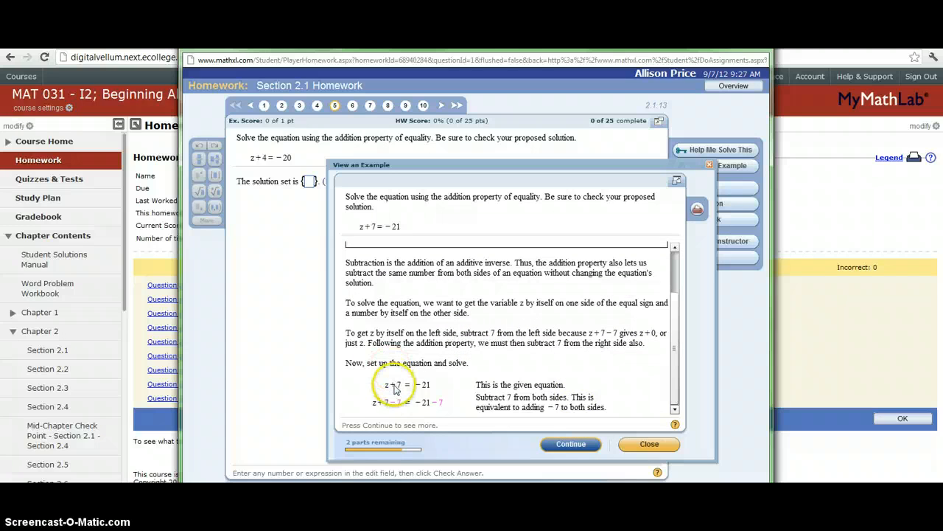
pyautogui.click(569, 443)
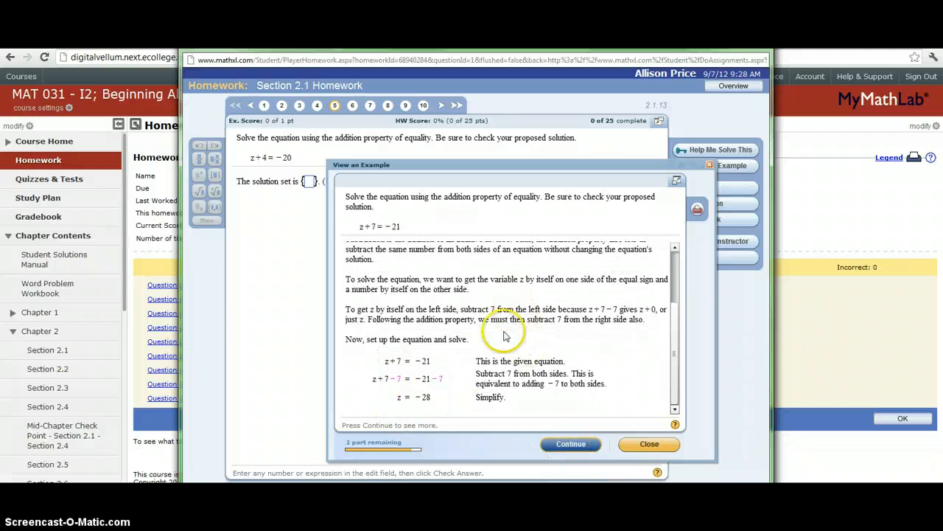
pyautogui.click(575, 446)
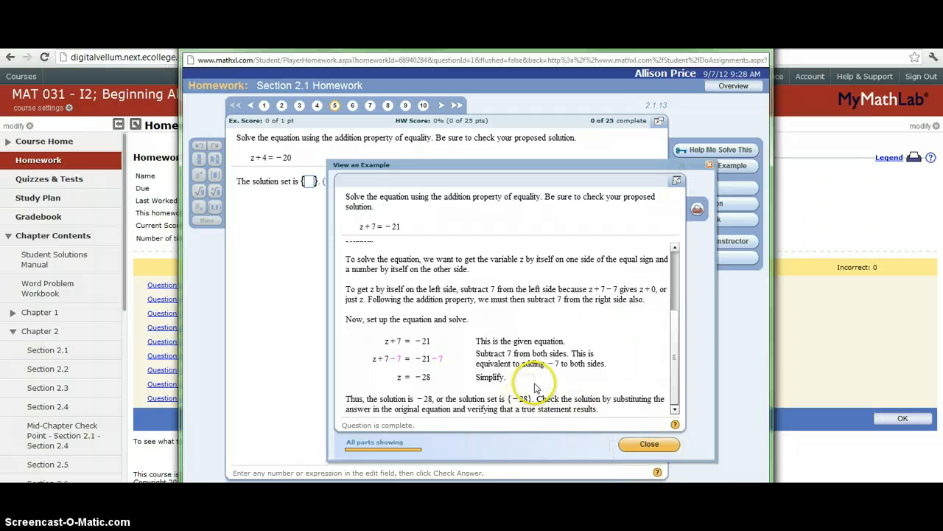
# Step: Review the completed example back up to the Addition Property of Equality, and close the example
pyautogui.scroll(1, 536, 387)
pyautogui.scroll(2, 536, 387)
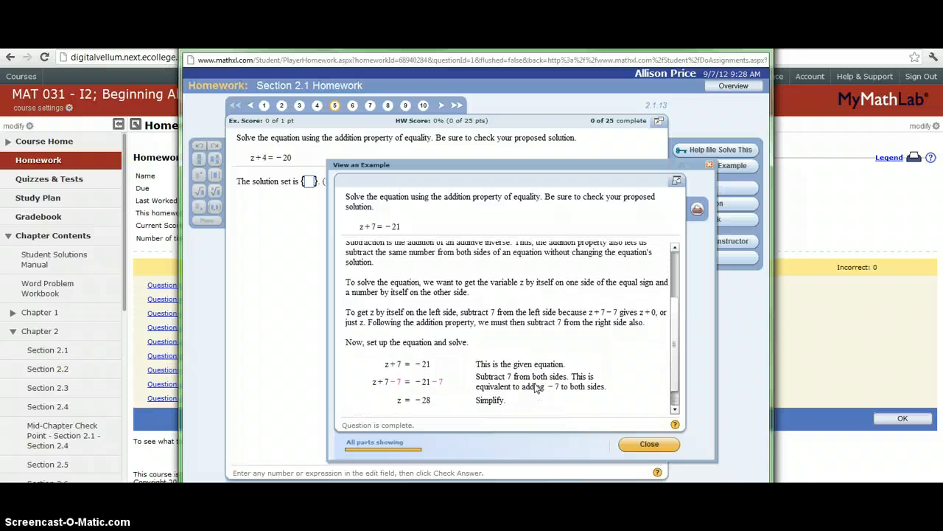
pyautogui.scroll(3, 536, 387)
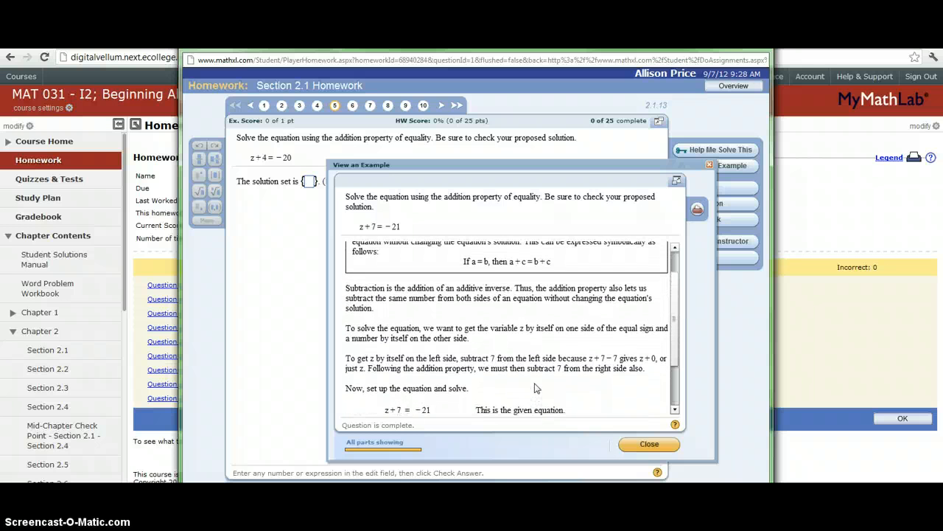
pyautogui.scroll(1, 536, 387)
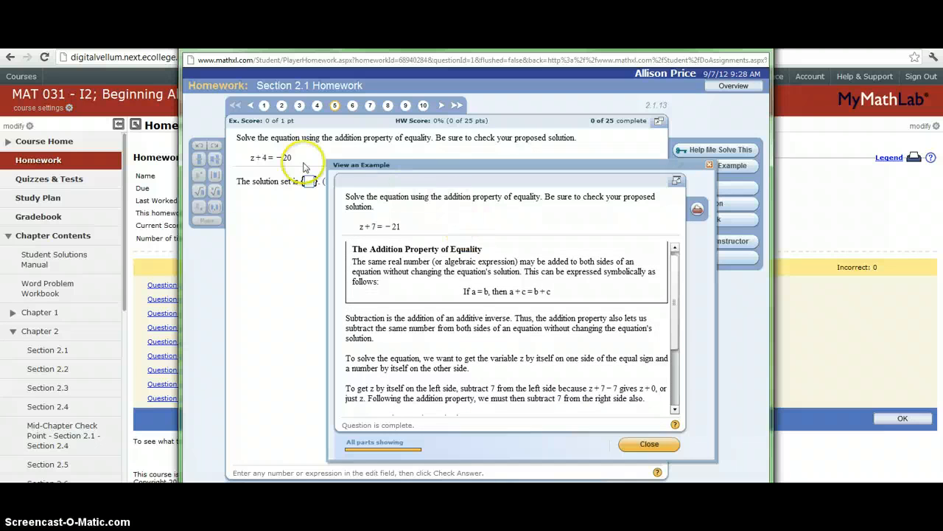
pyautogui.click(651, 444)
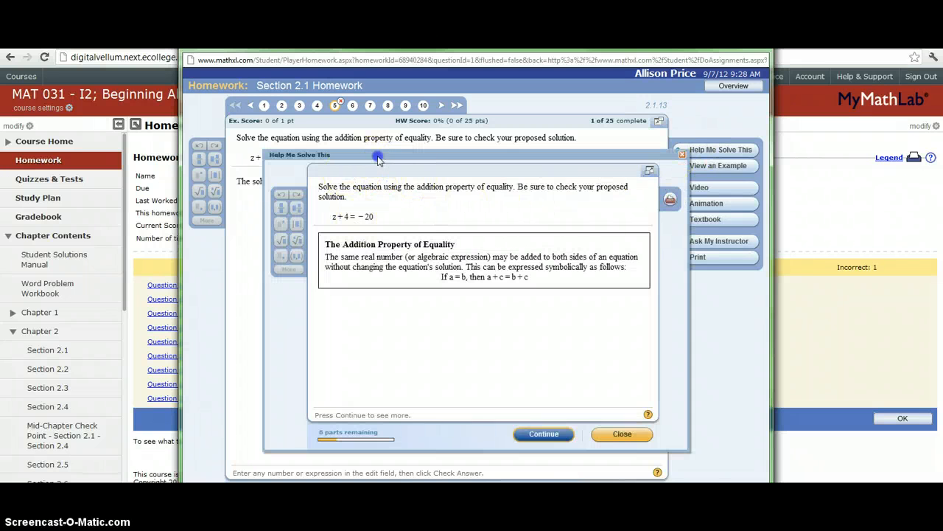
# Step: In Help Me Solve This for z + 4 = −20, choose subtracting a positive number from both sides, answer 4, and close the help at the simplify part
pyautogui.moveTo(380, 158); pyautogui.dragTo(421, 171)
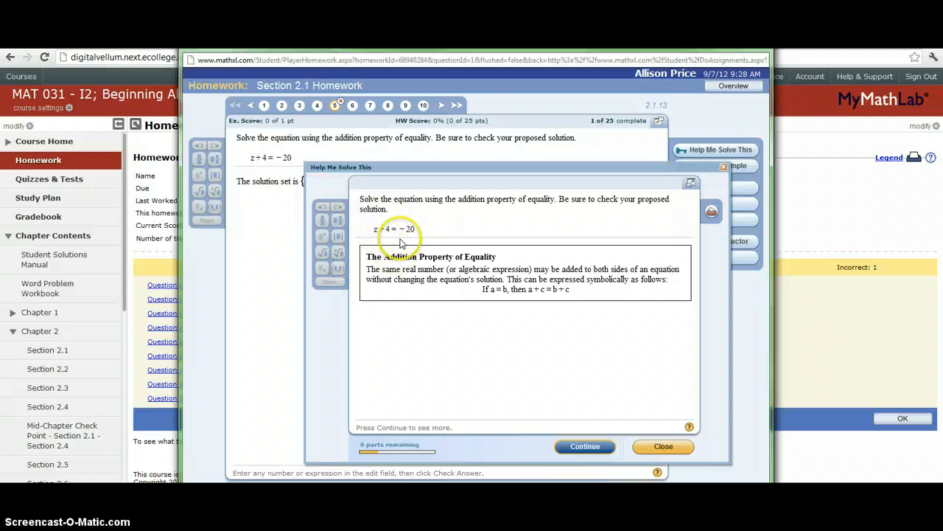
pyautogui.click(567, 447)
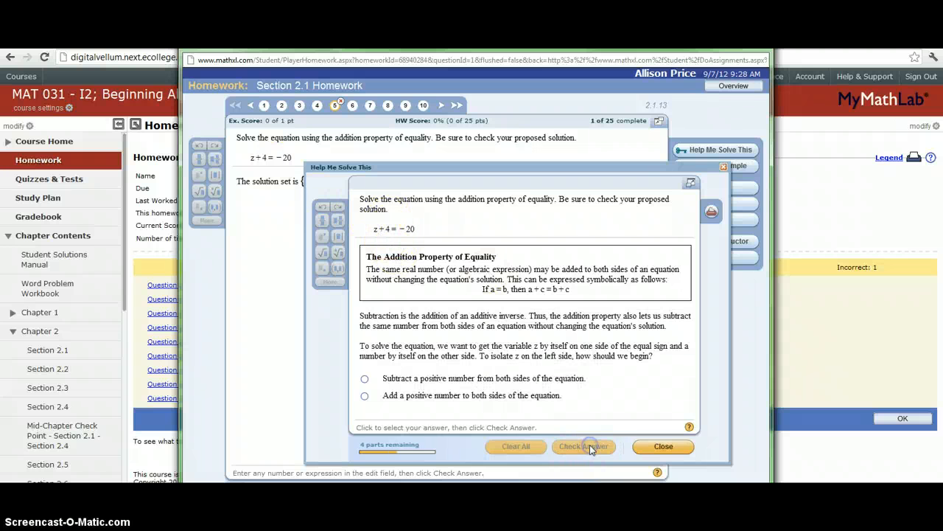
pyautogui.click(365, 380)
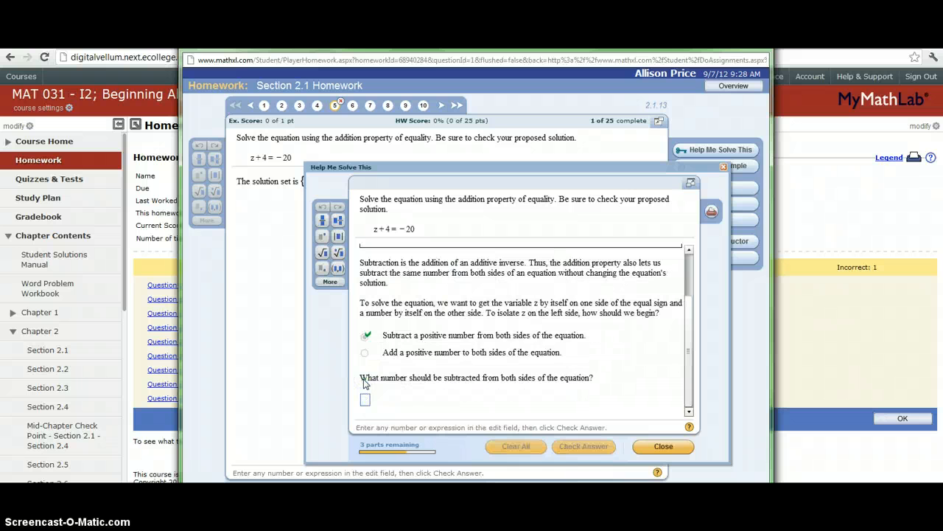
pyautogui.write('4')
pyautogui.press('Return')
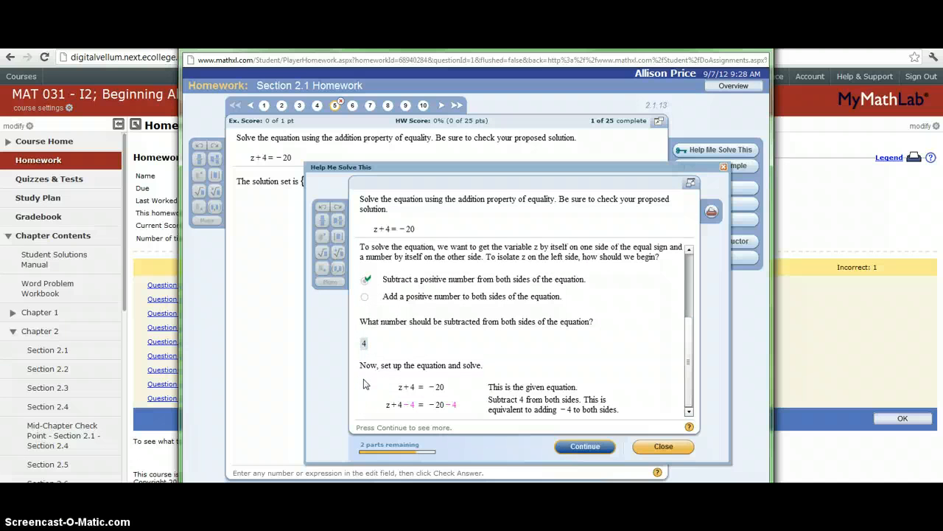
pyautogui.press('Return')
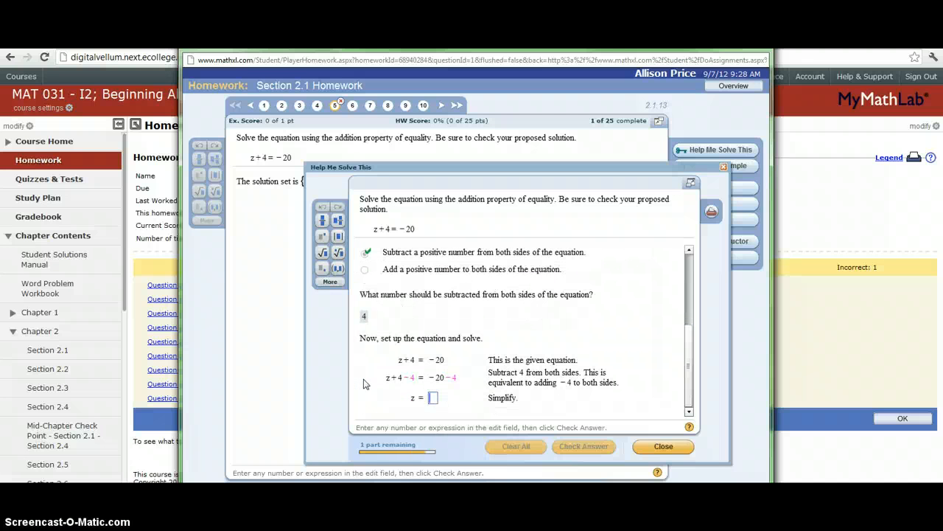
pyautogui.click(673, 446)
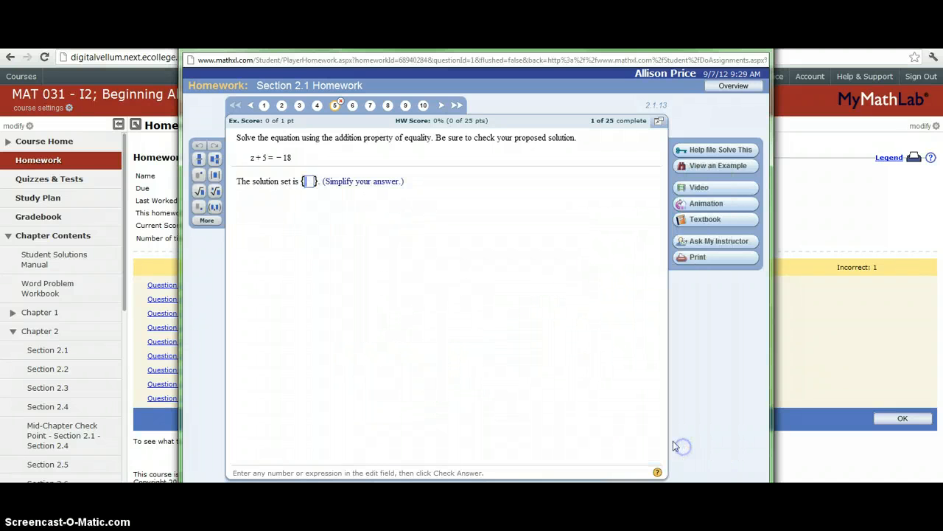